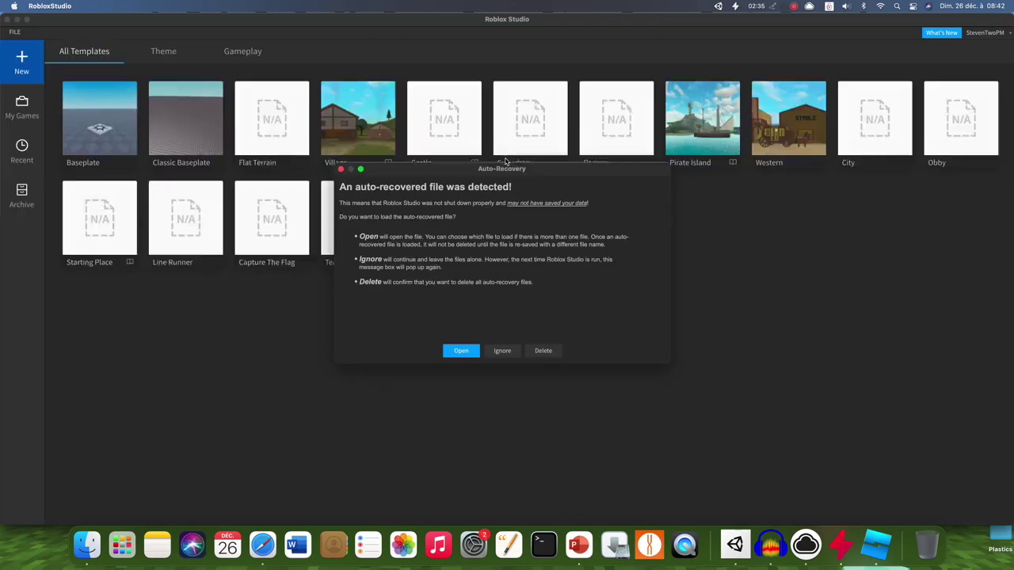
# Step: Dismiss the auto-recovery prompt and look through the recent games and the account's own games
pyautogui.click(340, 171)
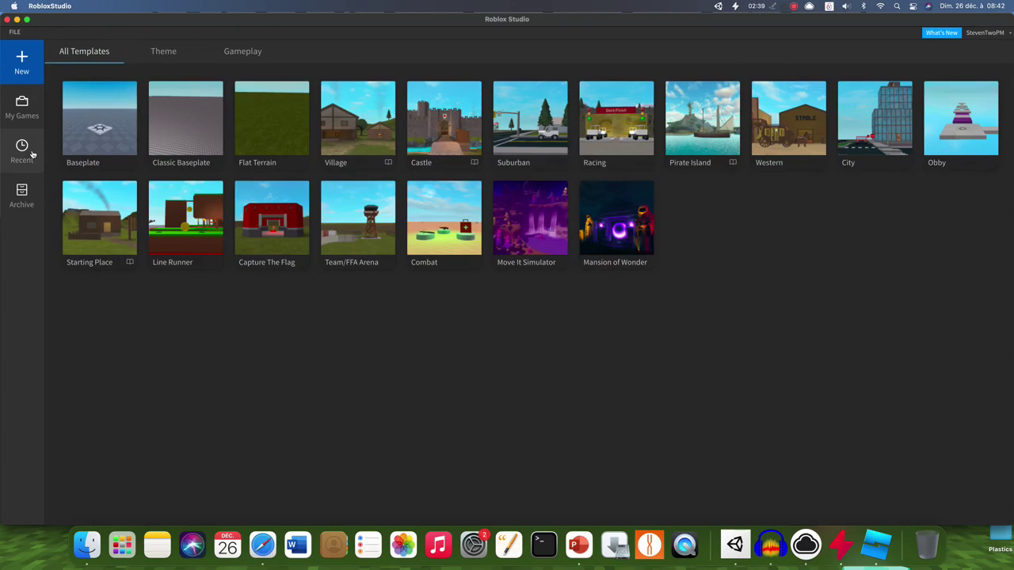
pyautogui.click(28, 152)
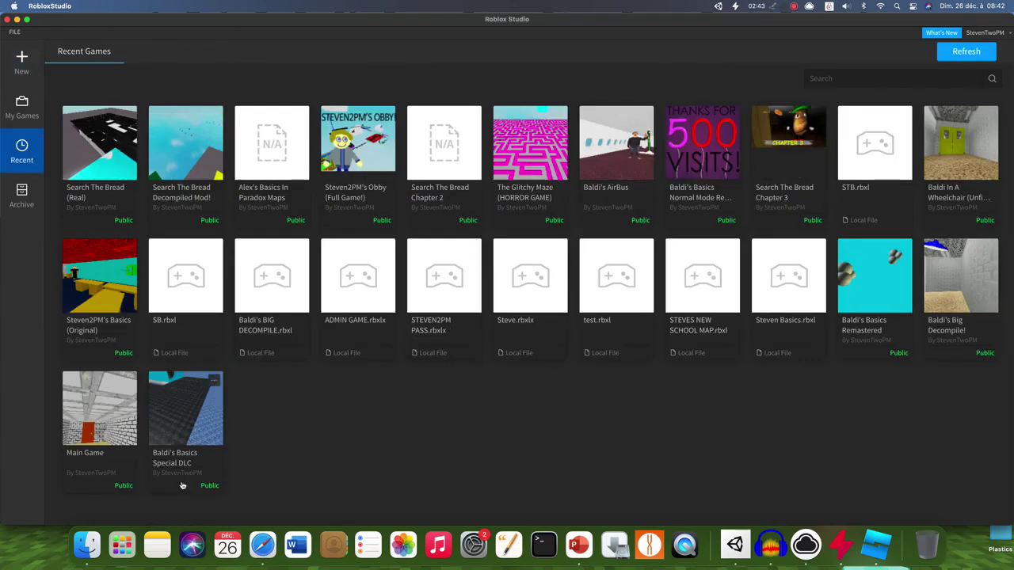
pyautogui.click(22, 107)
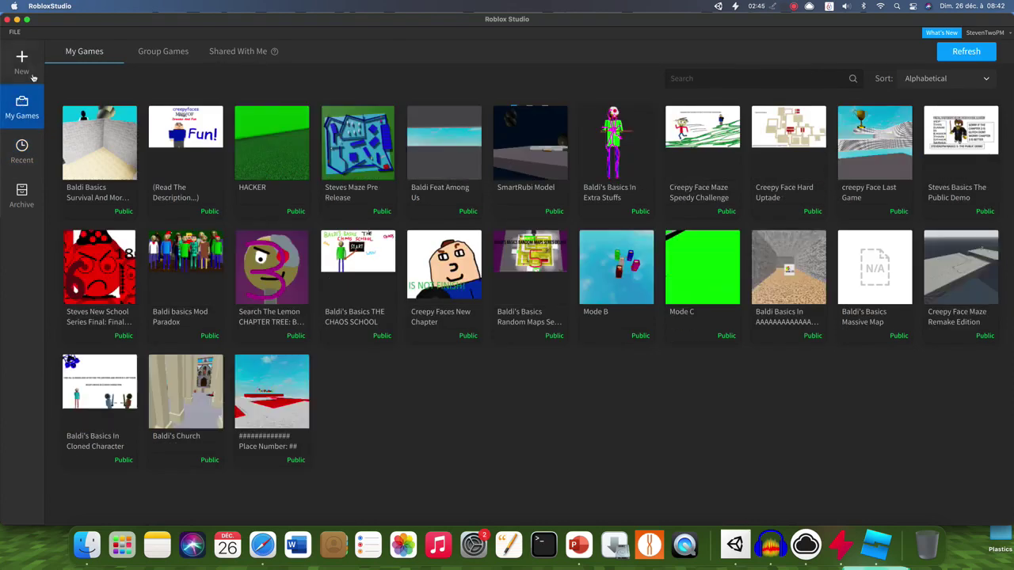
pyautogui.scroll(-5, 332, 396)
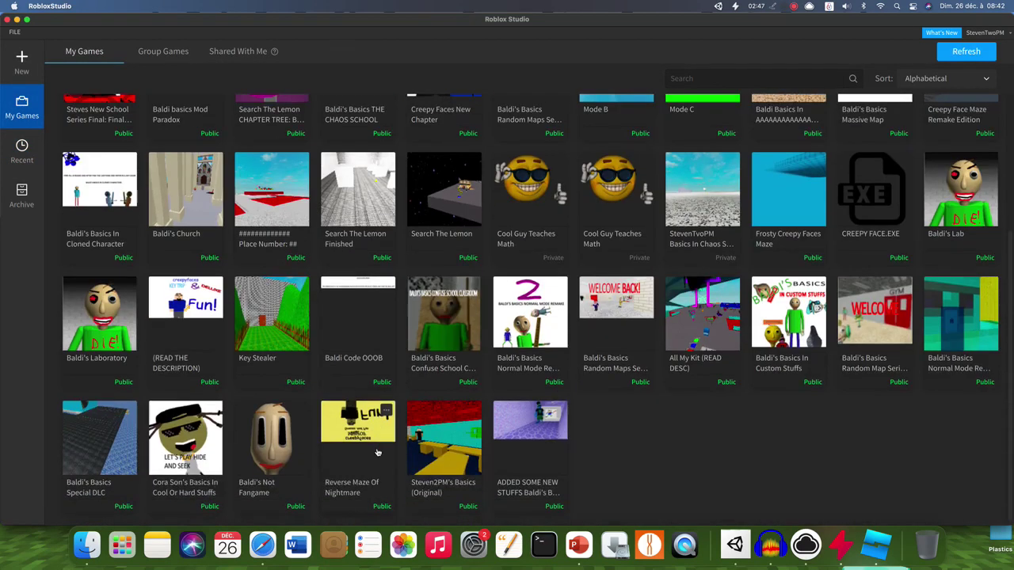
pyautogui.scroll(-6, 622, 481)
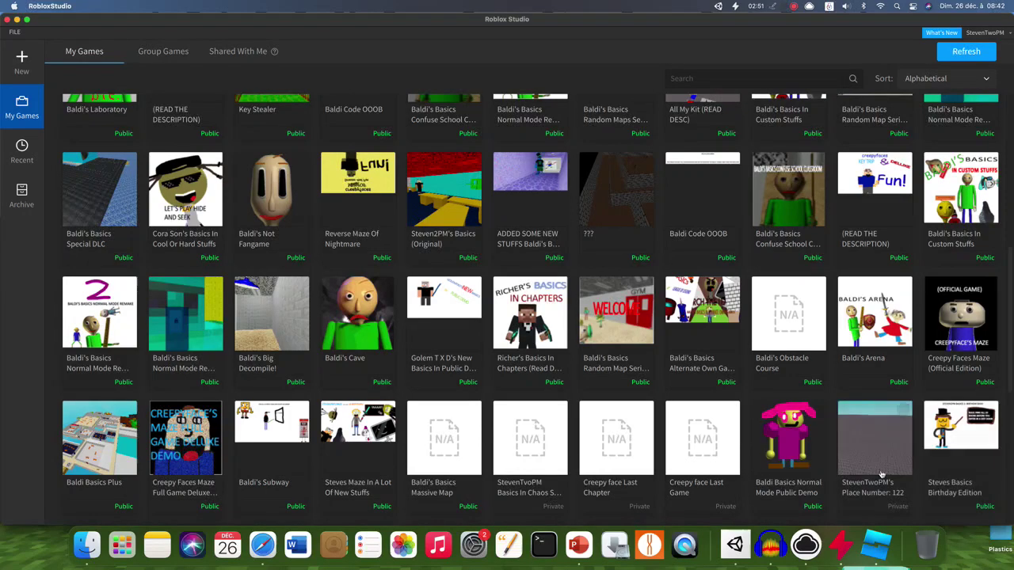
pyautogui.scroll(-9, 918, 473)
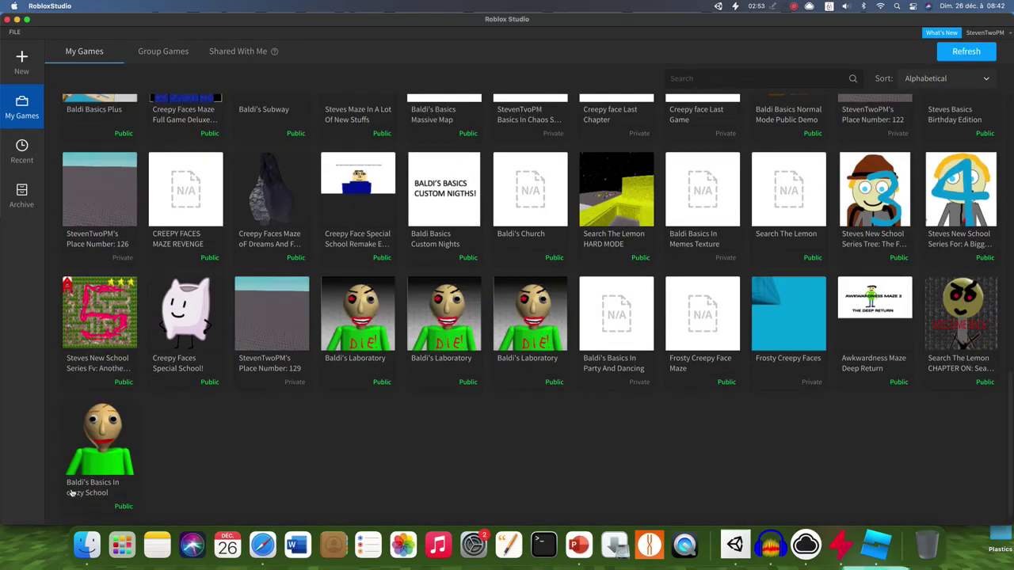
pyautogui.scroll(-6, 135, 463)
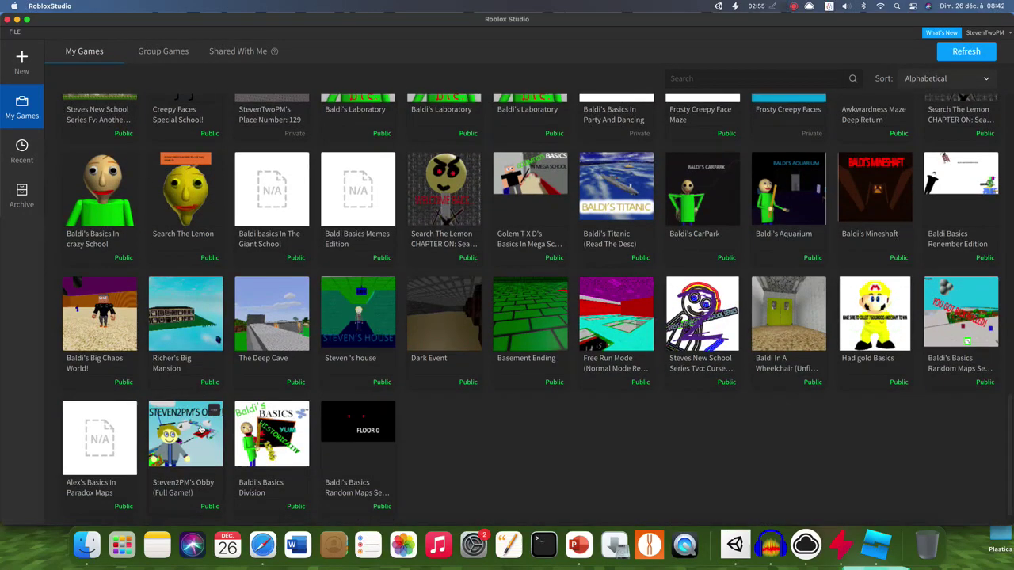
pyautogui.scroll(15, 86, 161)
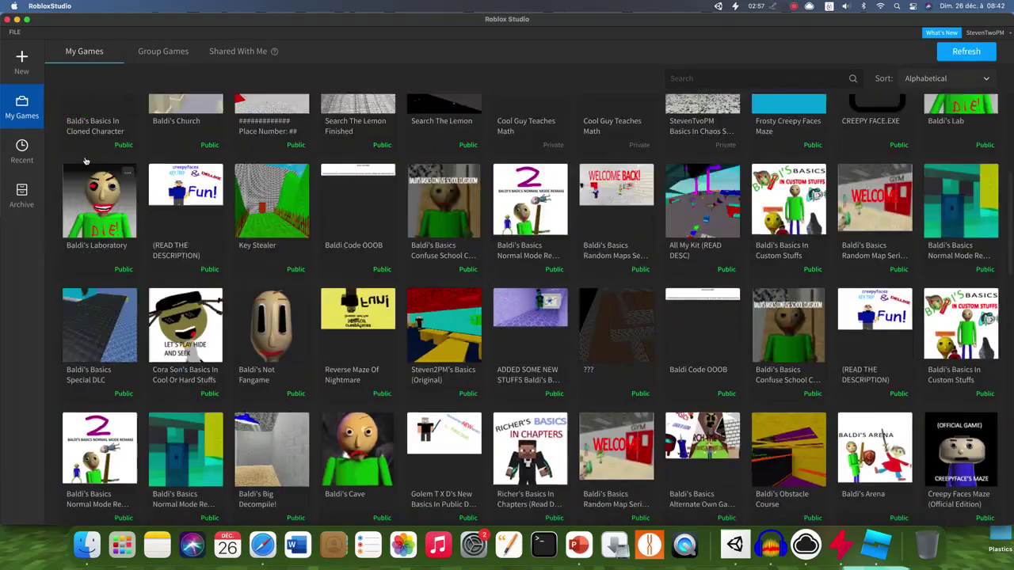
pyautogui.scroll(5, 86, 161)
# Step: Create a new place from the Classic Baseplate template and ignore the crash report
pyautogui.click(21, 61)
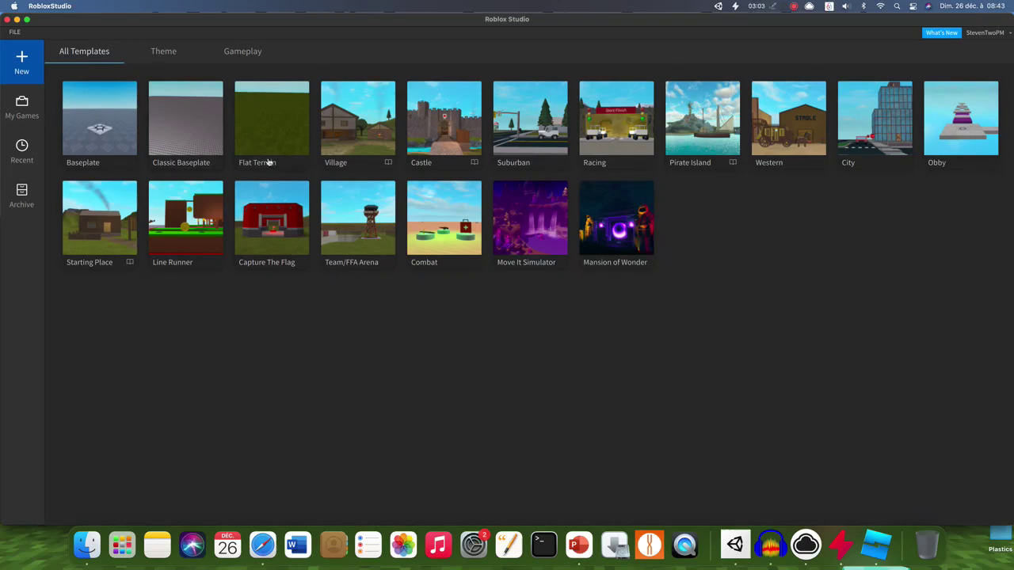
pyautogui.click(198, 137)
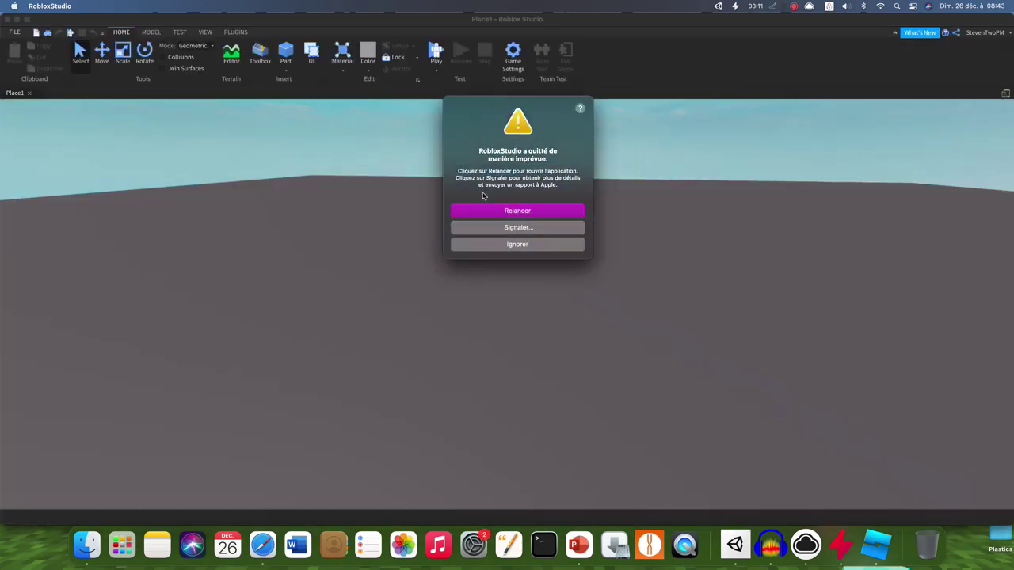
pyautogui.click(507, 248)
# Step: Set the asset category to Models and search the library for "maison"
pyautogui.click(17, 155)
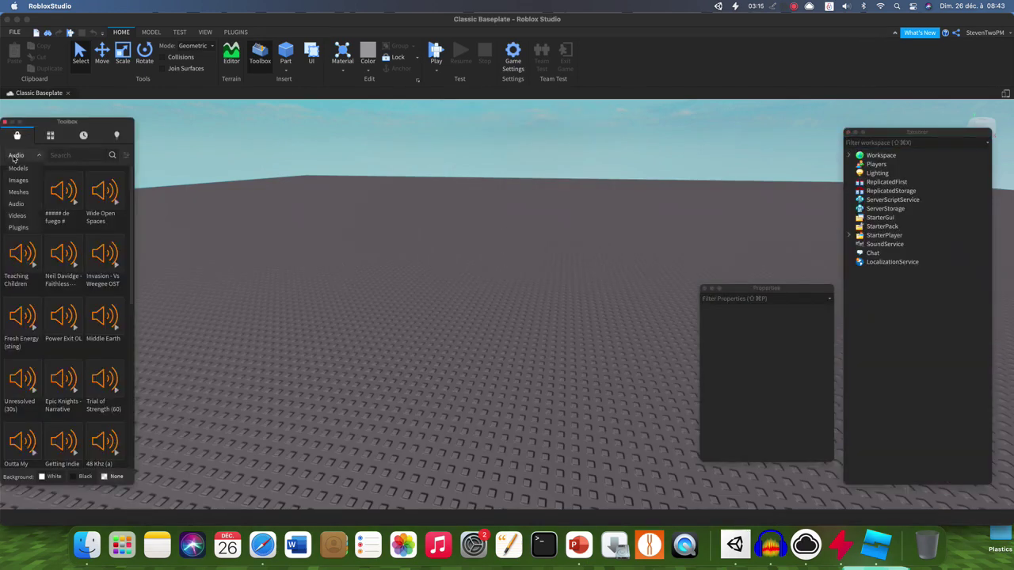
pyautogui.click(18, 170)
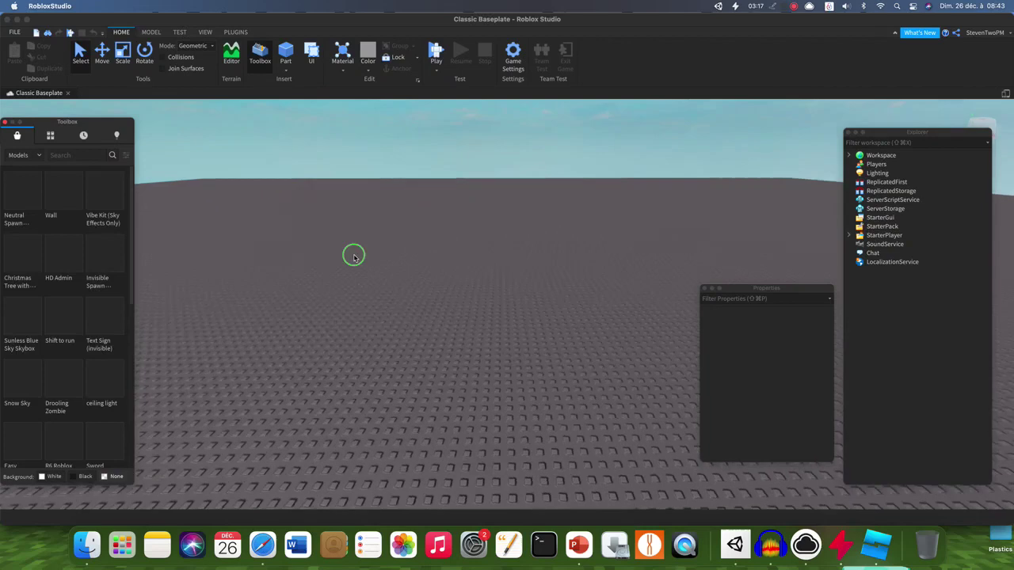
pyautogui.moveTo(353, 258); pyautogui.dragTo(434, 288, button='right')
pyautogui.scroll(3, 427, 291)
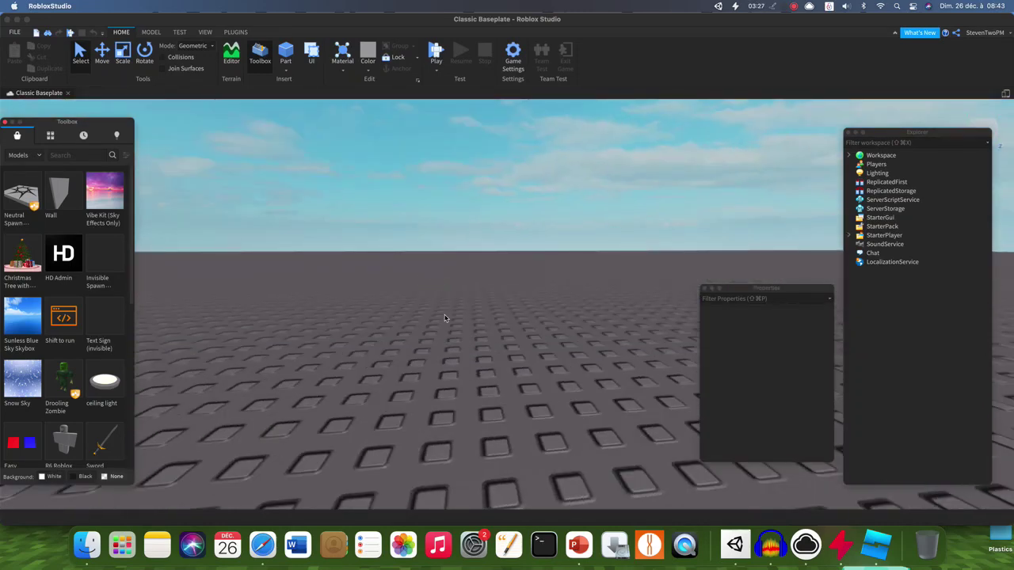
pyautogui.moveTo(505, 355); pyautogui.dragTo(457, 263, button='right')
pyautogui.click(67, 153)
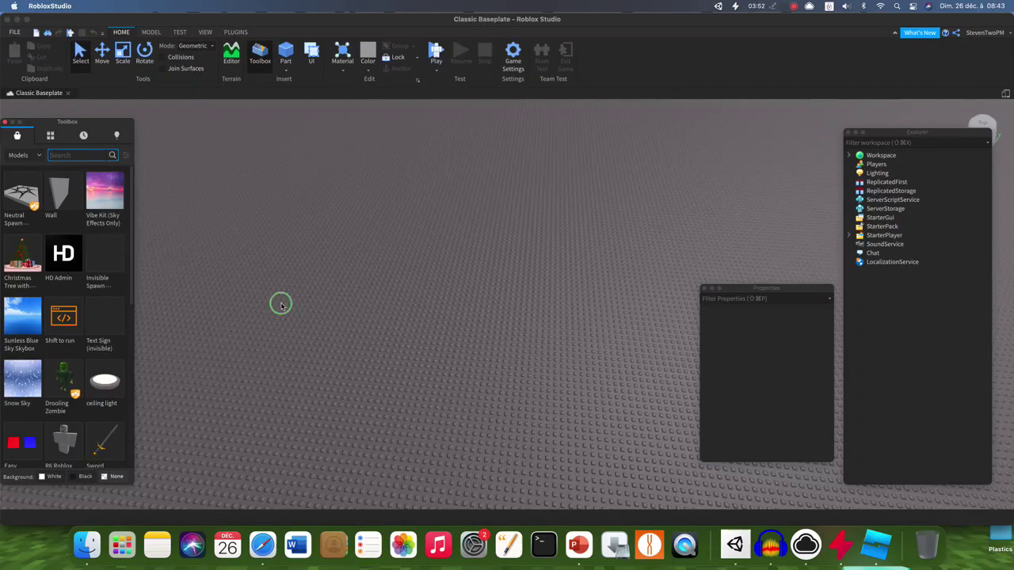
pyautogui.moveTo(280, 301); pyautogui.dragTo(281, 306, button='right')
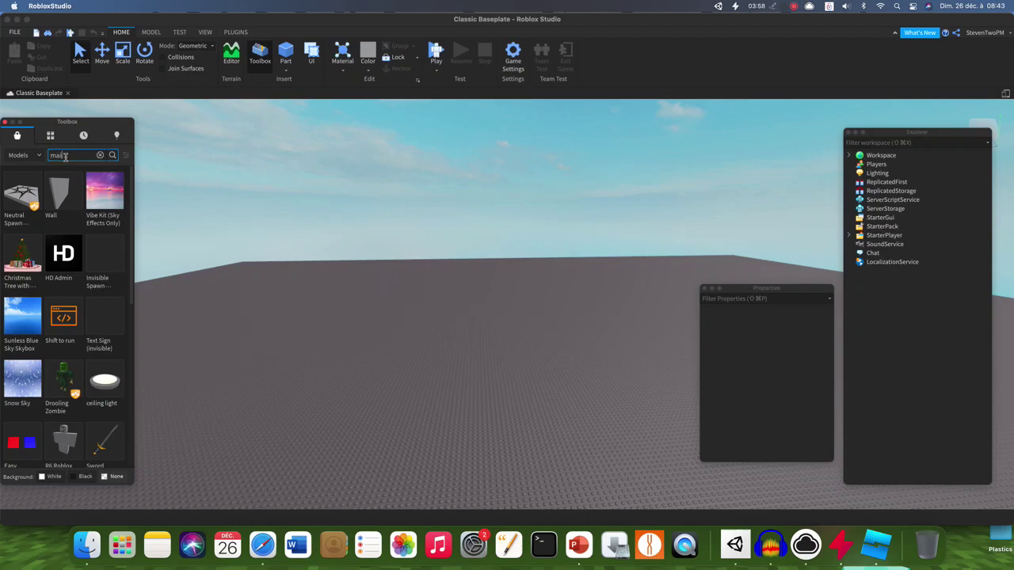
pyautogui.press('Return')
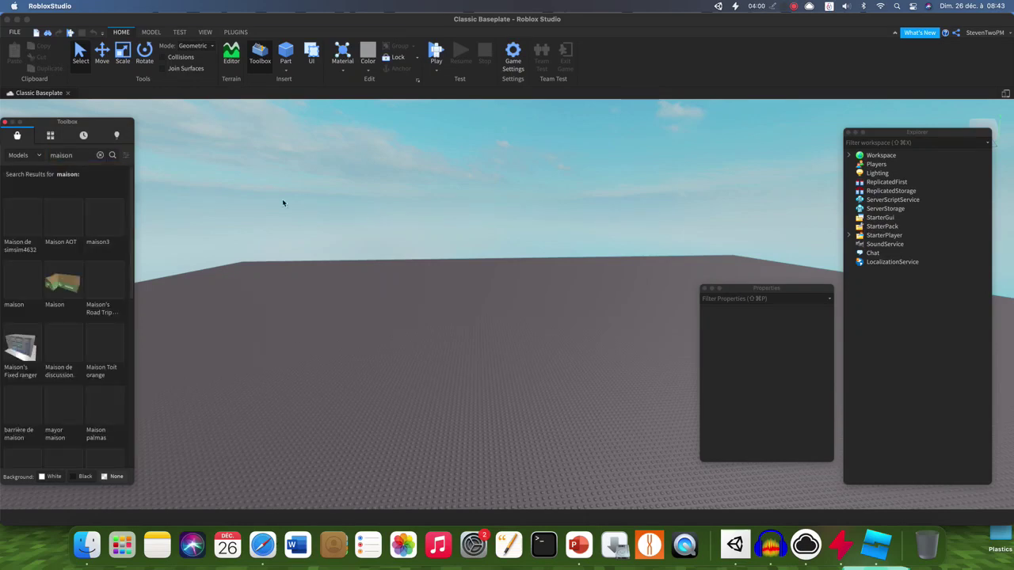
# Step: Insert the "maison3" house model into the place and dismiss the notice about its scripts
pyautogui.click(109, 226)
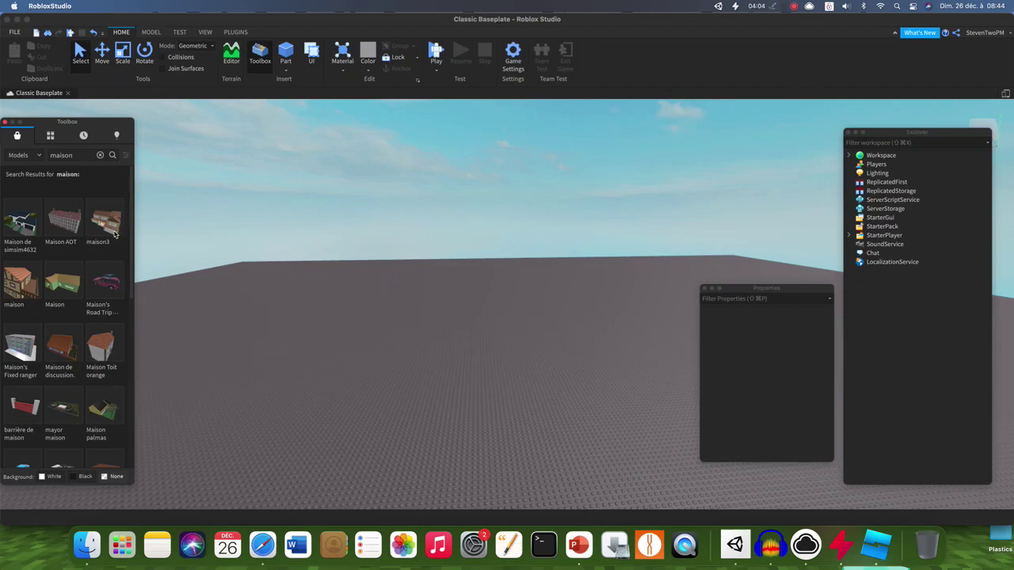
pyautogui.moveTo(114, 233); pyautogui.dragTo(286, 232)
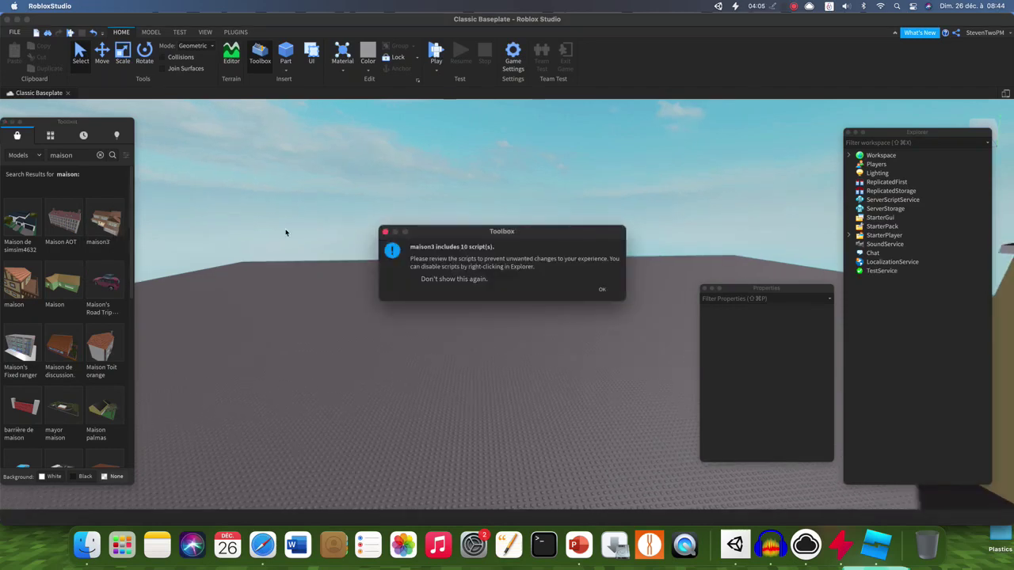
pyautogui.click(385, 232)
# Step: View the inserted house from outside and delete it from the baseplate
pyautogui.moveTo(384, 233); pyautogui.dragTo(378, 240, button='right')
pyautogui.click(371, 237)
pyautogui.press('d')
pyautogui.press('w')
pyautogui.press('w')
pyautogui.press('w')
pyautogui.press('s')
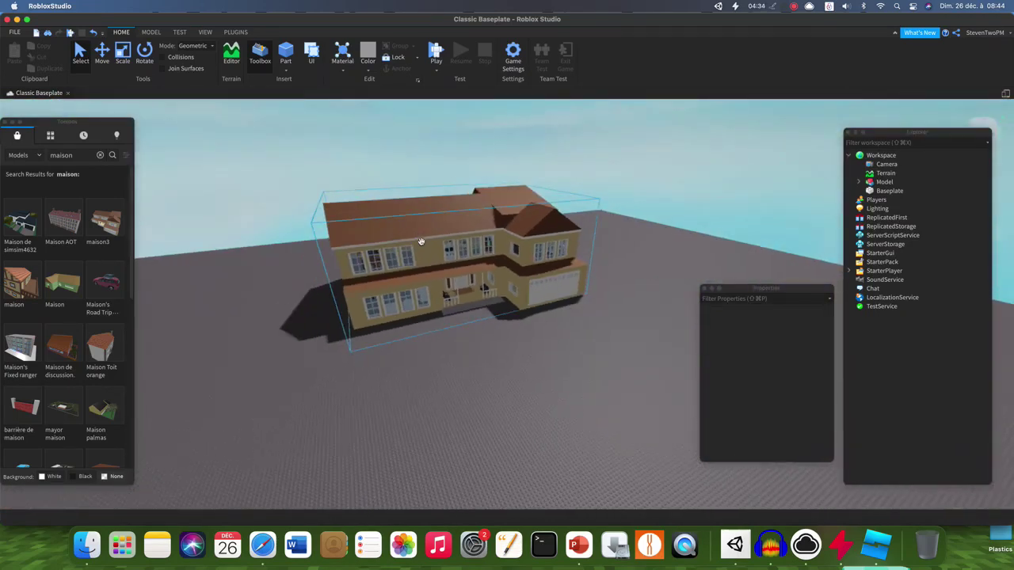
pyautogui.click(426, 250)
pyautogui.press('Delete')
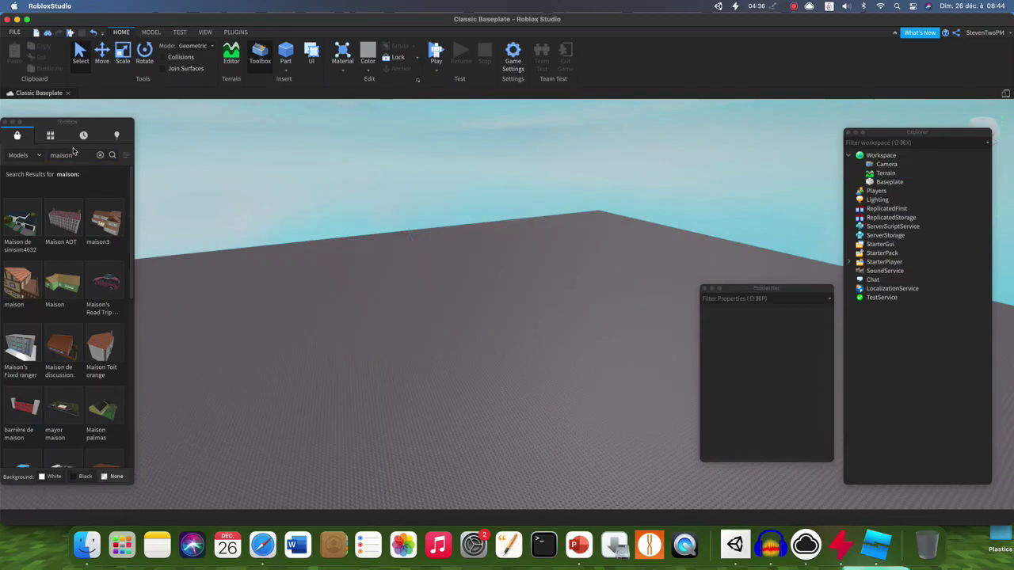
# Step: Look through the recently used models and the account's own created images and models
pyautogui.click(83, 136)
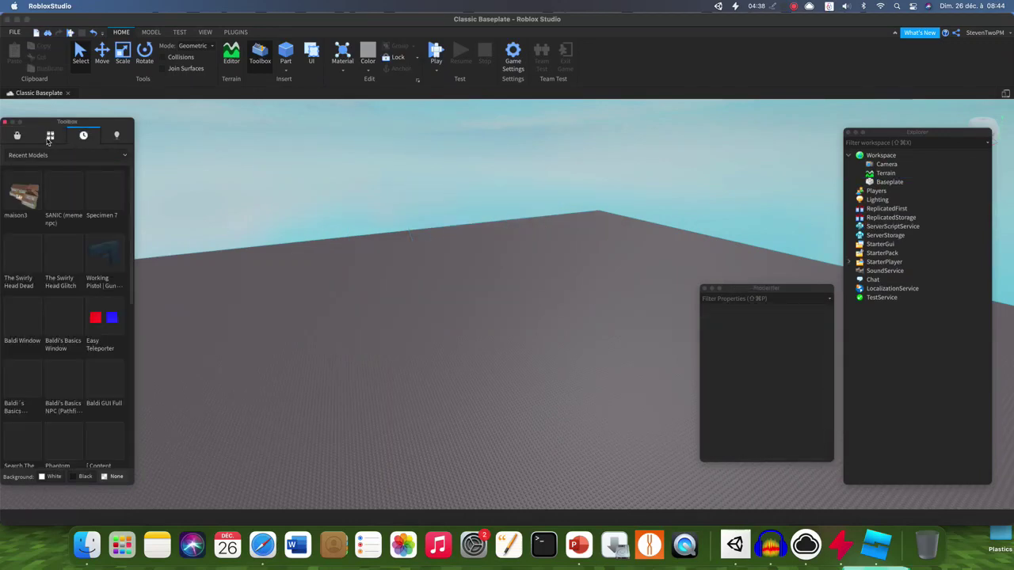
pyautogui.click(116, 136)
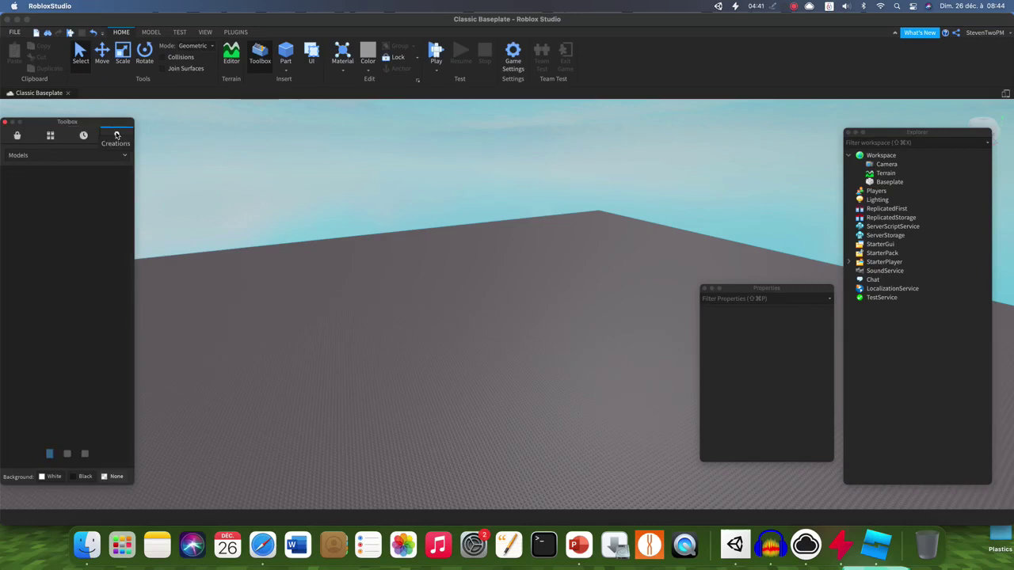
pyautogui.click(36, 155)
pyautogui.click(31, 194)
pyautogui.click(33, 159)
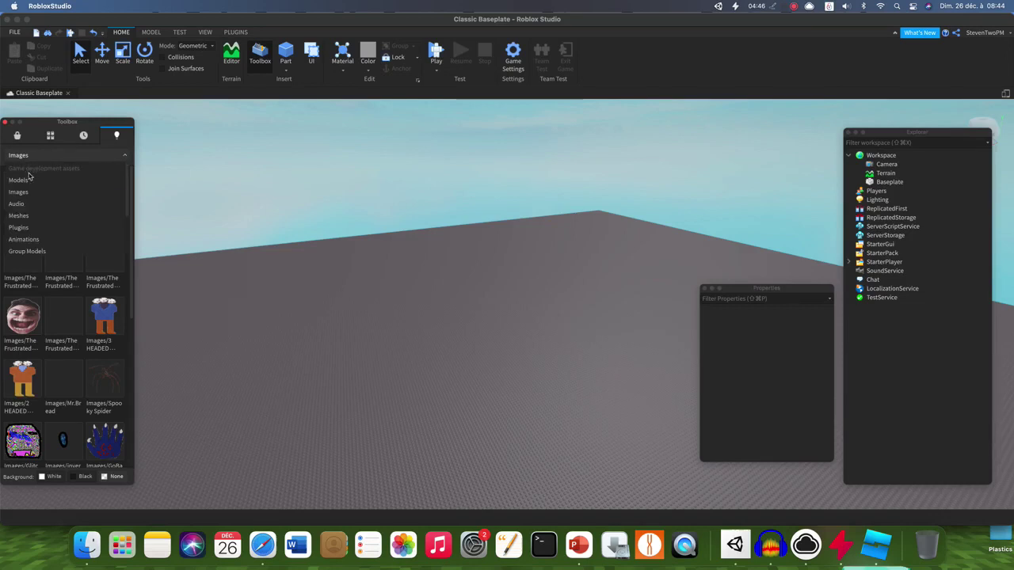
pyautogui.click(27, 175)
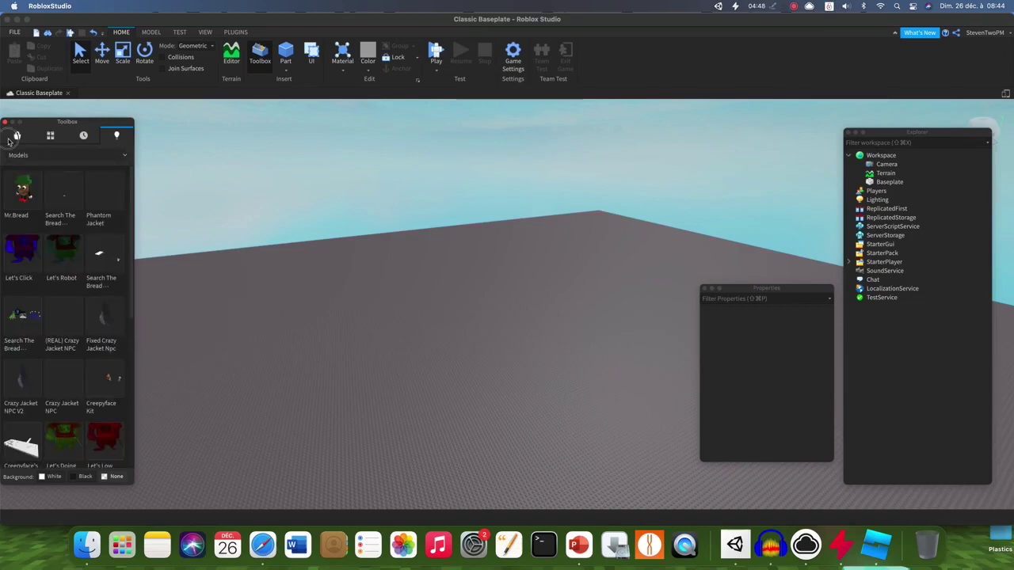
# Step: Insert the Wall model from the marketplace onto the baseplate
pyautogui.click(16, 136)
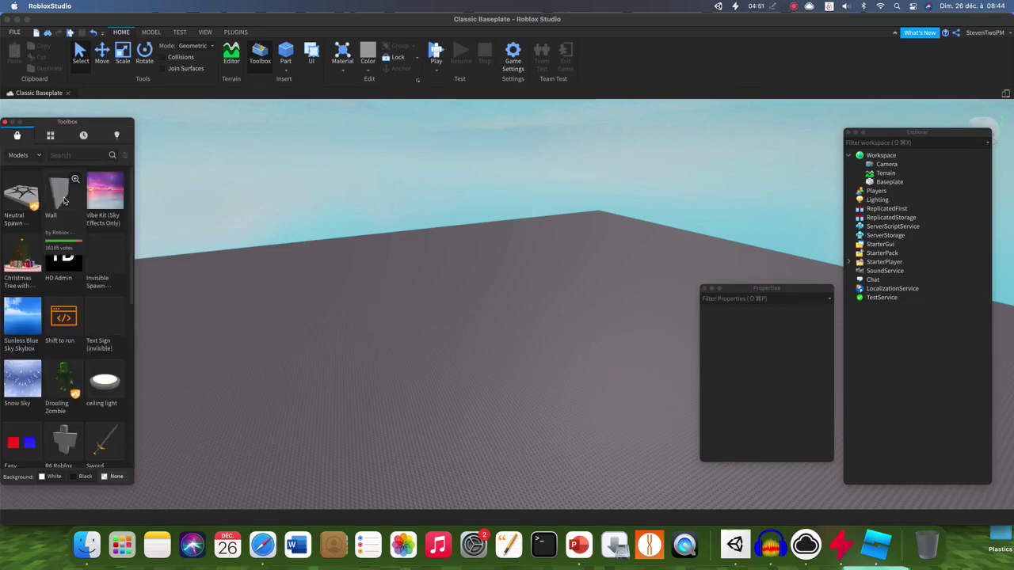
pyautogui.click(64, 201)
pyautogui.moveTo(384, 269); pyautogui.dragTo(384, 268, button='right')
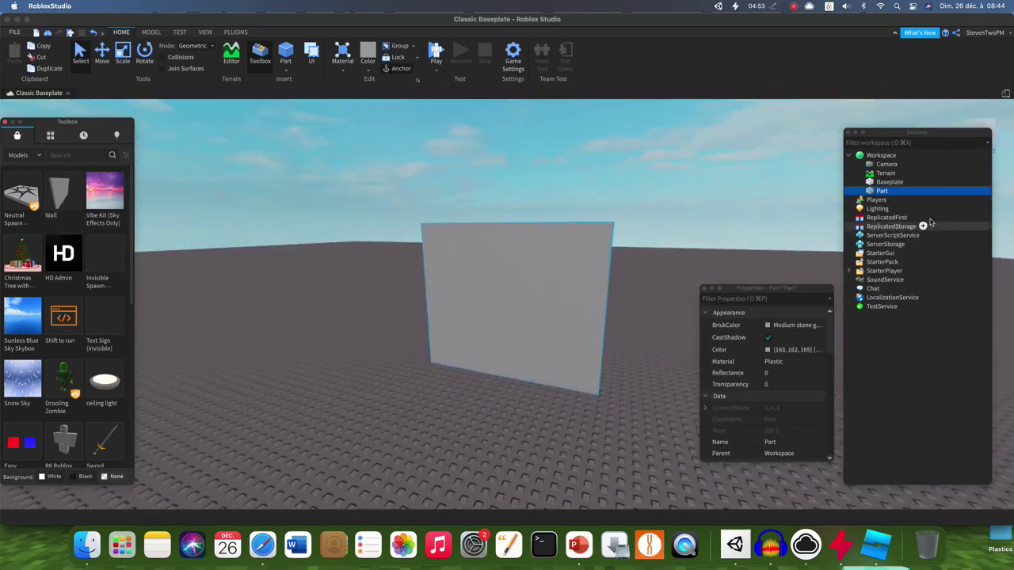
# Step: Add a Decal object to the wall part in the workspace
pyautogui.click(876, 208)
pyautogui.click(877, 192)
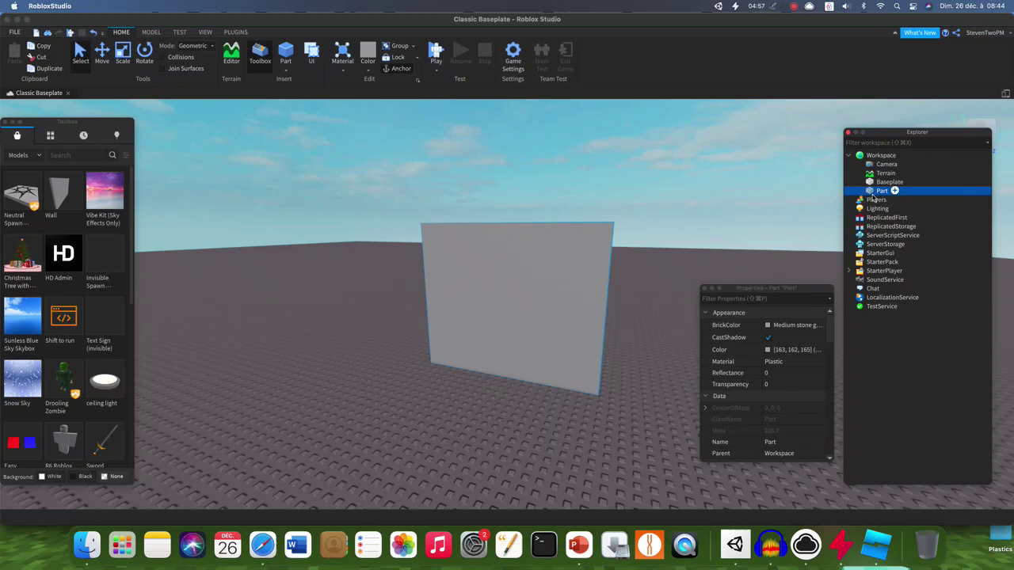
pyautogui.rightClick(877, 193)
pyautogui.click(908, 185)
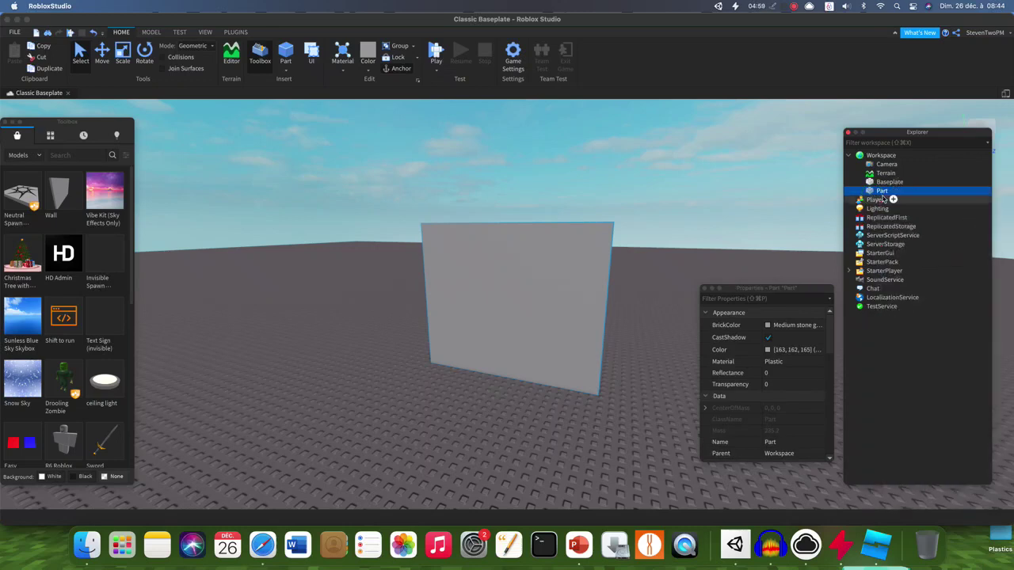
pyautogui.click(894, 191)
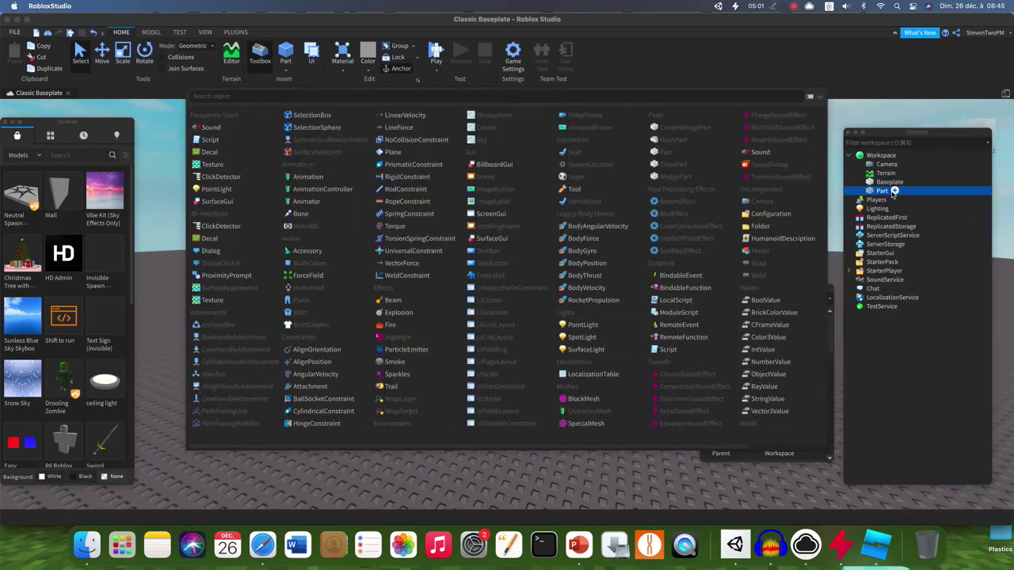
pyautogui.click(213, 151)
pyautogui.click(793, 338)
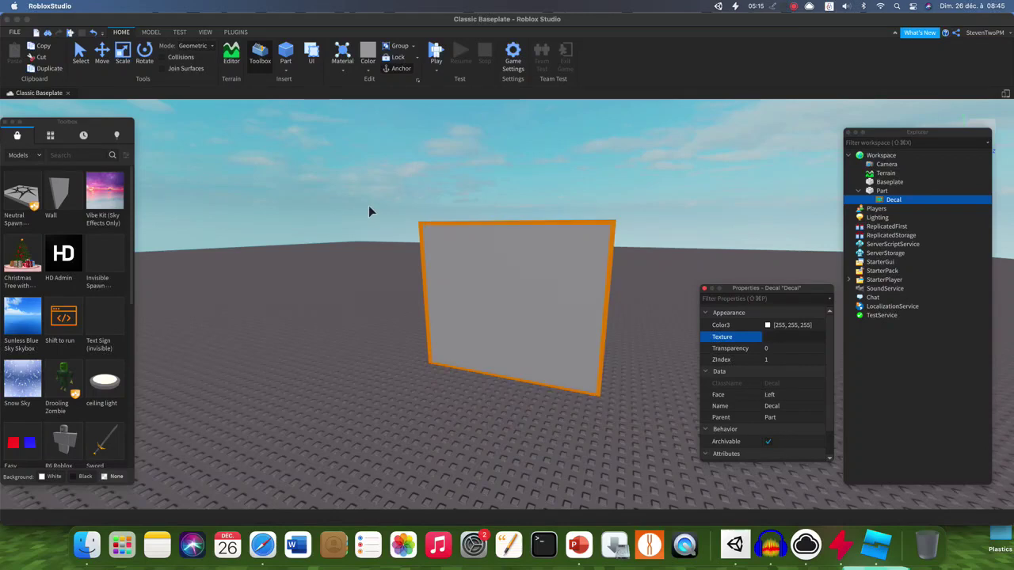
pyautogui.moveTo(368, 205); pyautogui.dragTo(396, 211, button='right')
pyautogui.press('s')
pyautogui.press('a')
pyautogui.press('w')
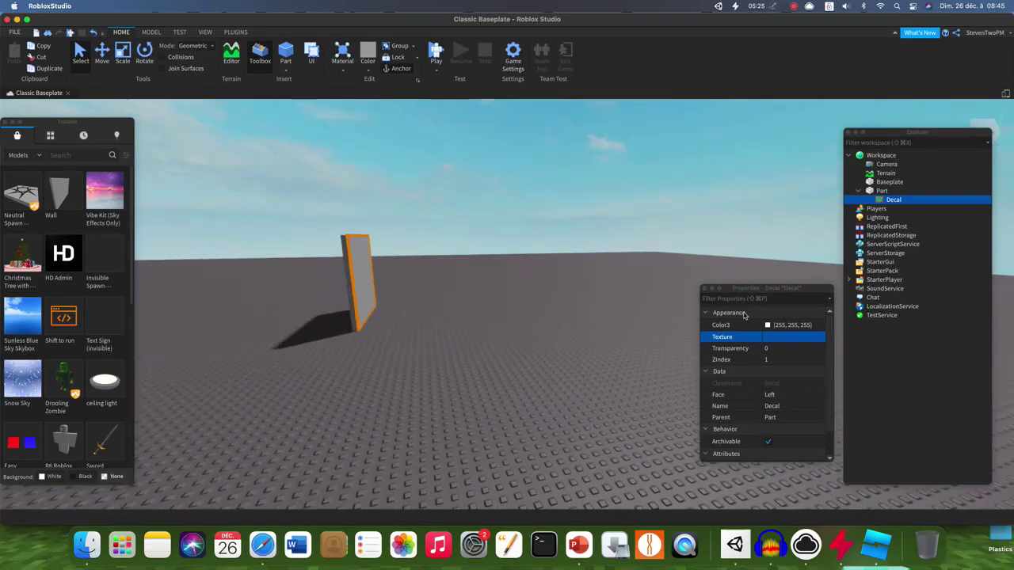
pyautogui.click(785, 339)
pyautogui.write('dDd')
pyautogui.moveTo(593, 288); pyautogui.dragTo(601, 288, button='right')
pyautogui.press('BackSpace')
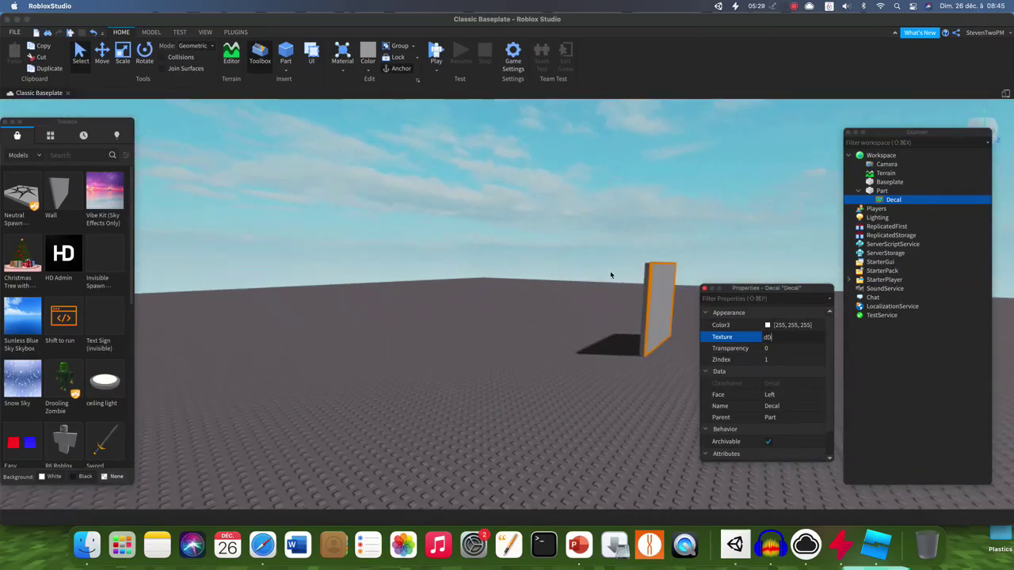
# Step: Insert the "Images/Cora Son Poster" image from the account's own created images into the wall's decal
pyautogui.click(84, 136)
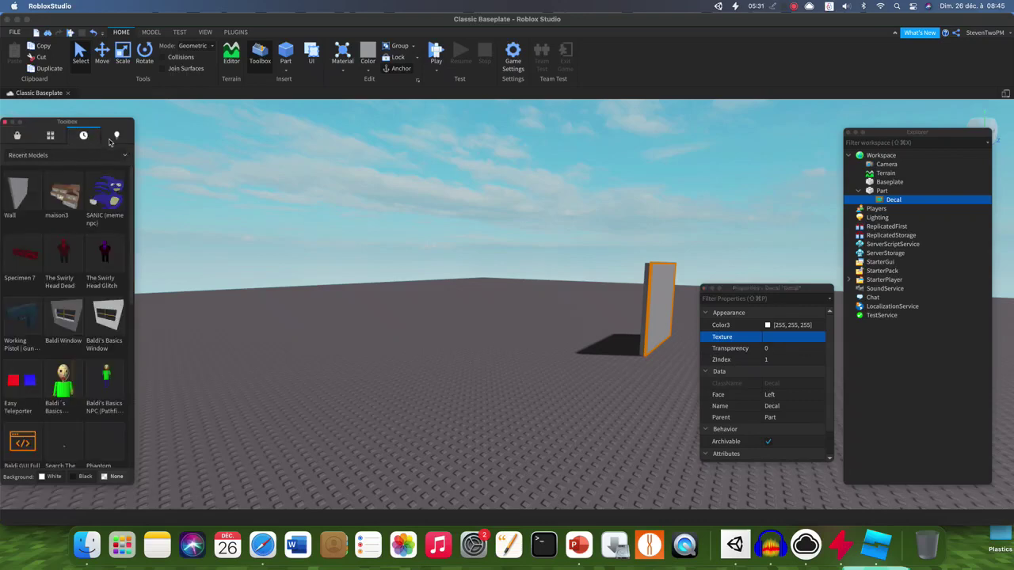
pyautogui.click(117, 136)
pyautogui.click(40, 156)
pyautogui.click(45, 190)
pyautogui.scroll(-5, 40, 261)
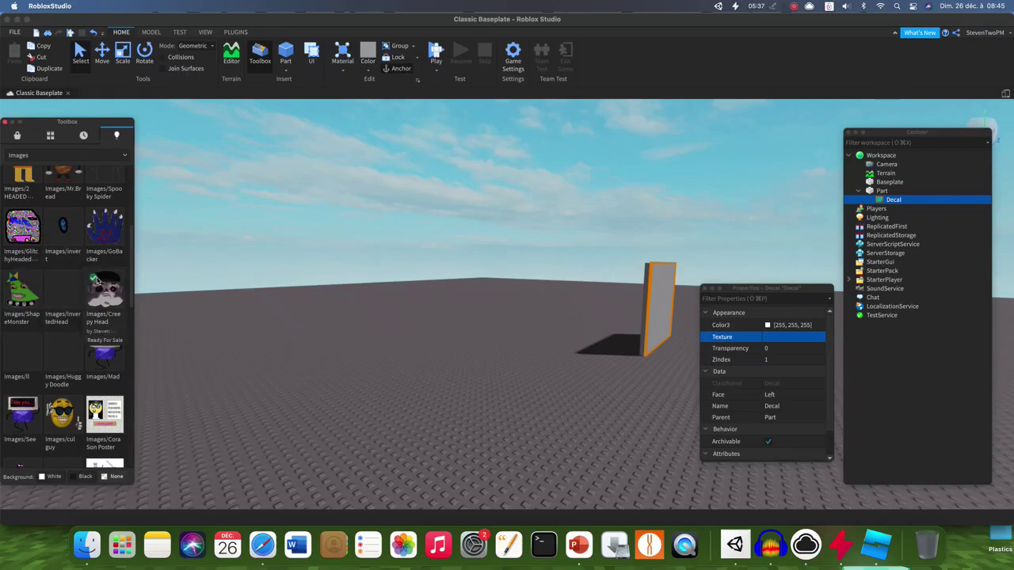
pyautogui.click(103, 425)
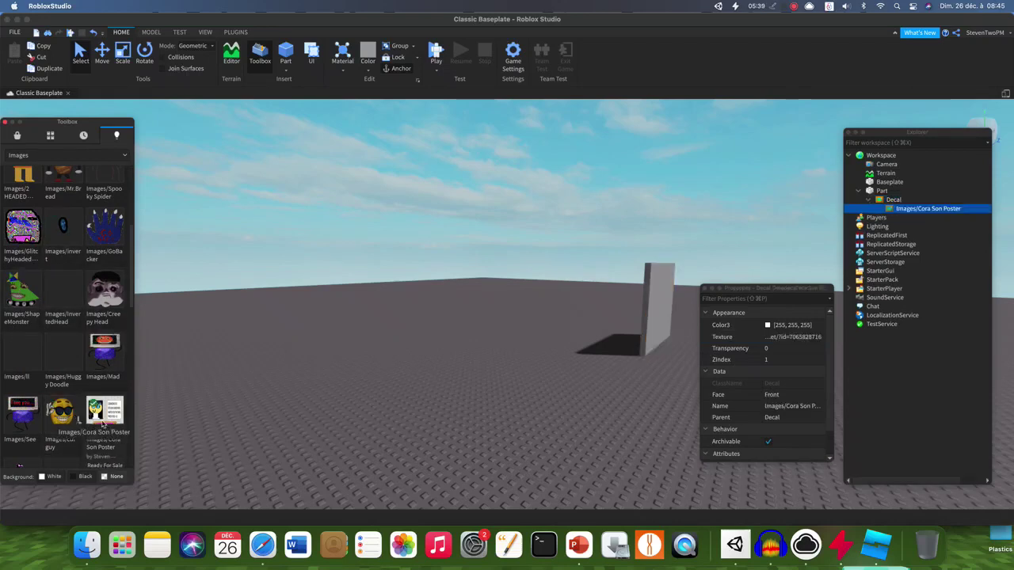
# Step: Return the toolbox to the marketplace models and copy the Texture asset link of the "Images/Cora Son Poster" decal
pyautogui.click(19, 137)
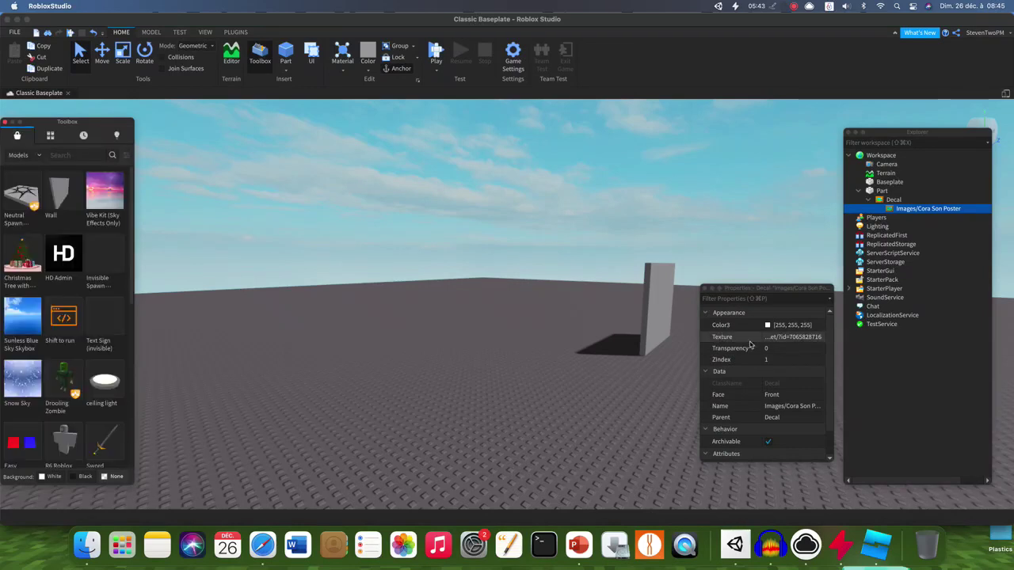
pyautogui.click(804, 337)
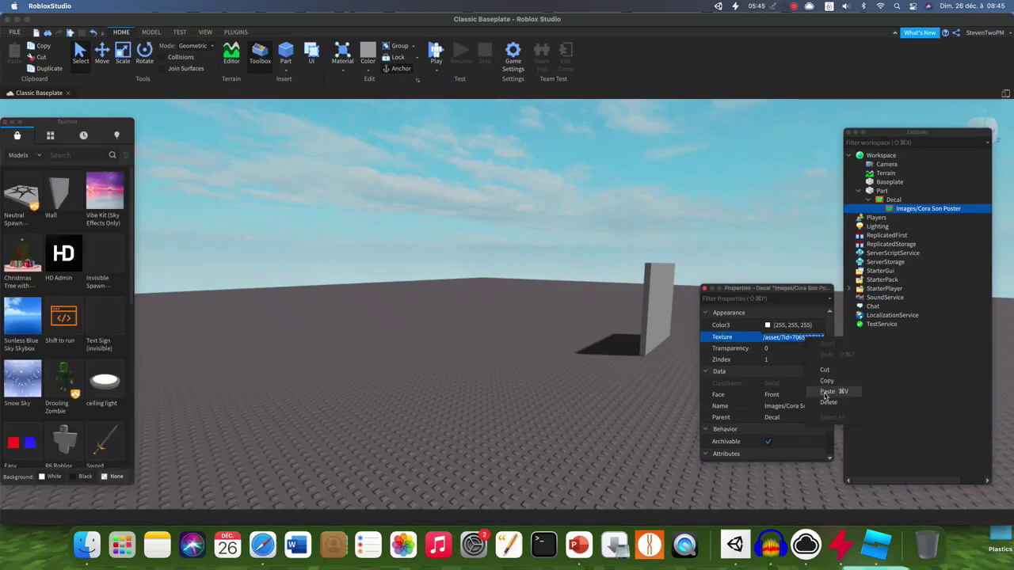
pyautogui.click(823, 382)
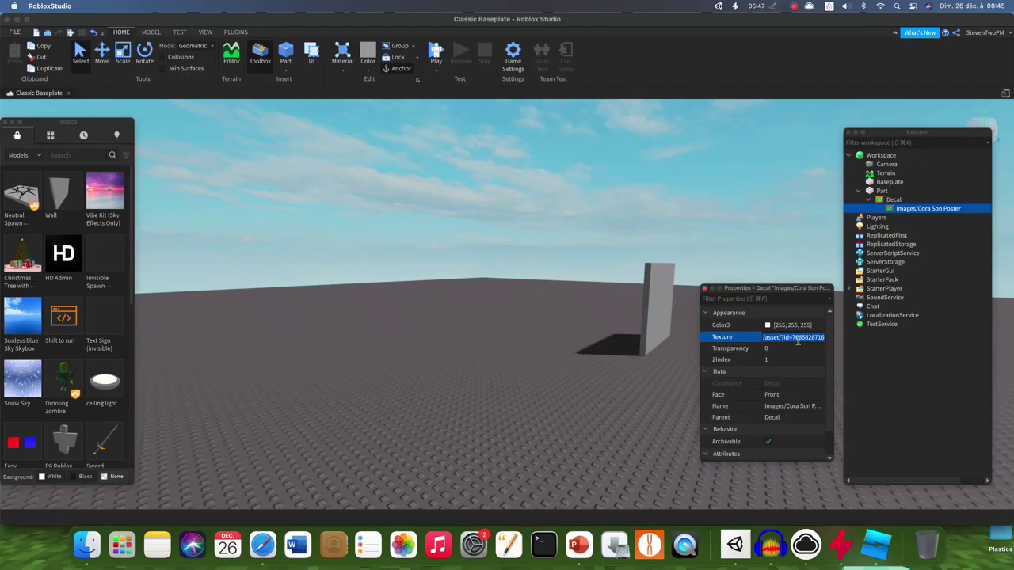
pyautogui.click(801, 340)
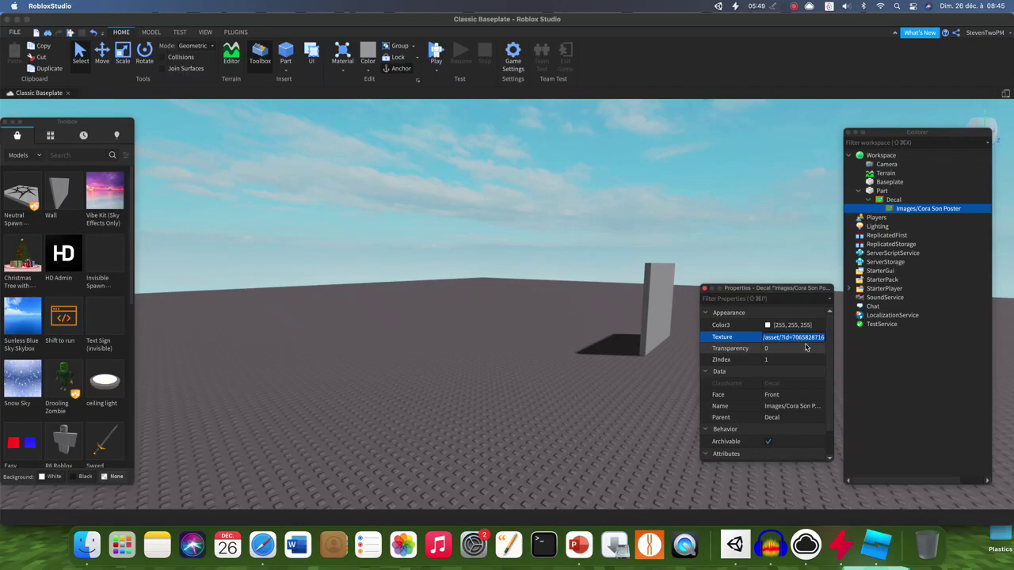
pyautogui.doubleClick(810, 341)
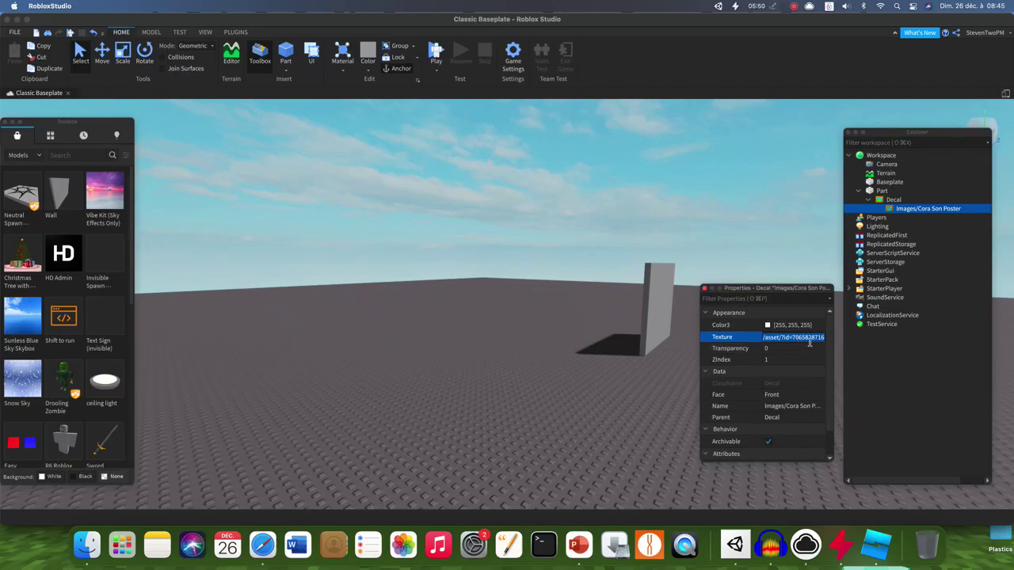
# Step: Paste the copied asset link into the Texture property of the wall part's own Decal
pyautogui.click(646, 290)
pyautogui.click(892, 201)
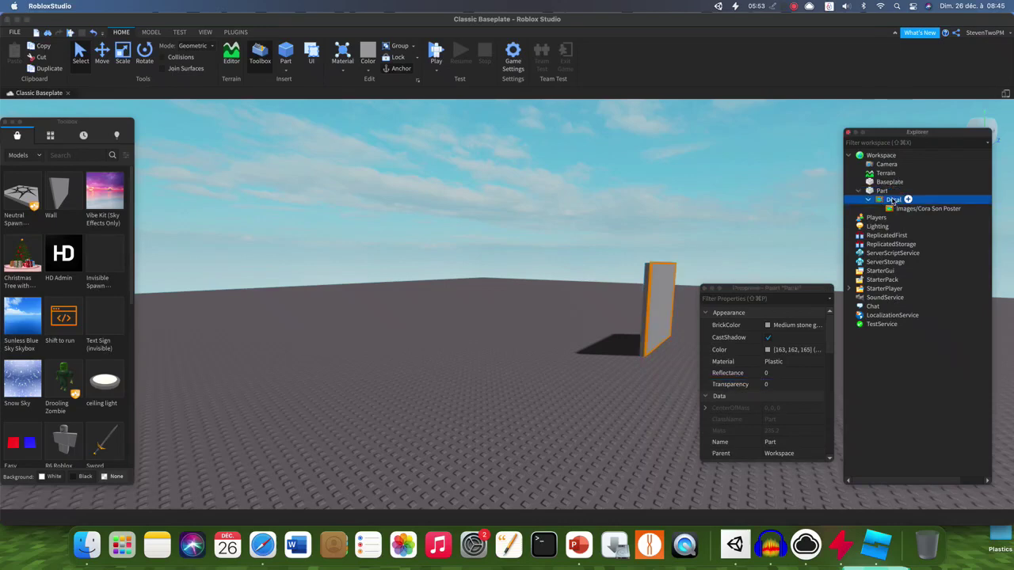
pyautogui.click(769, 338)
pyautogui.rightClick(768, 338)
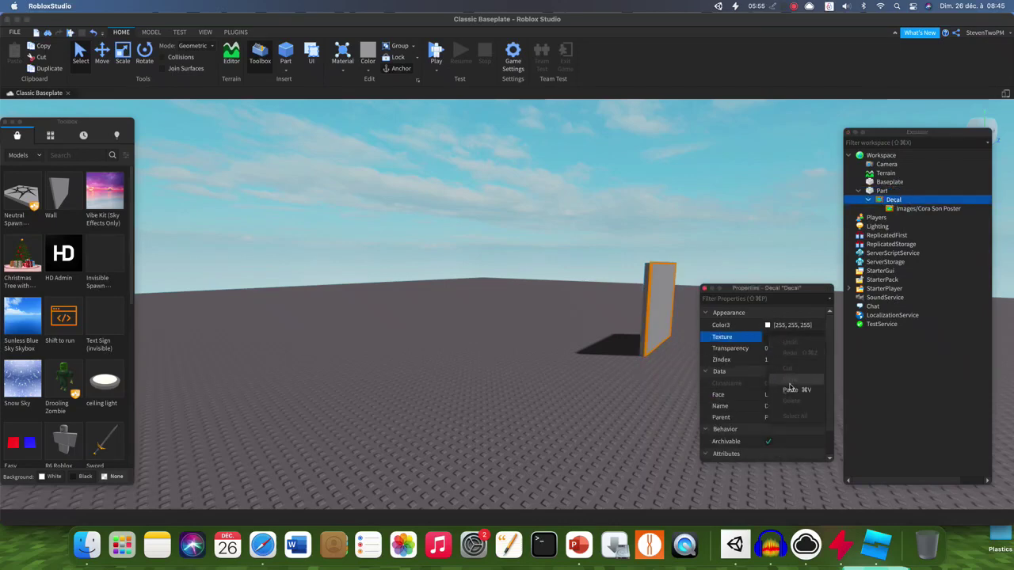
pyautogui.click(791, 391)
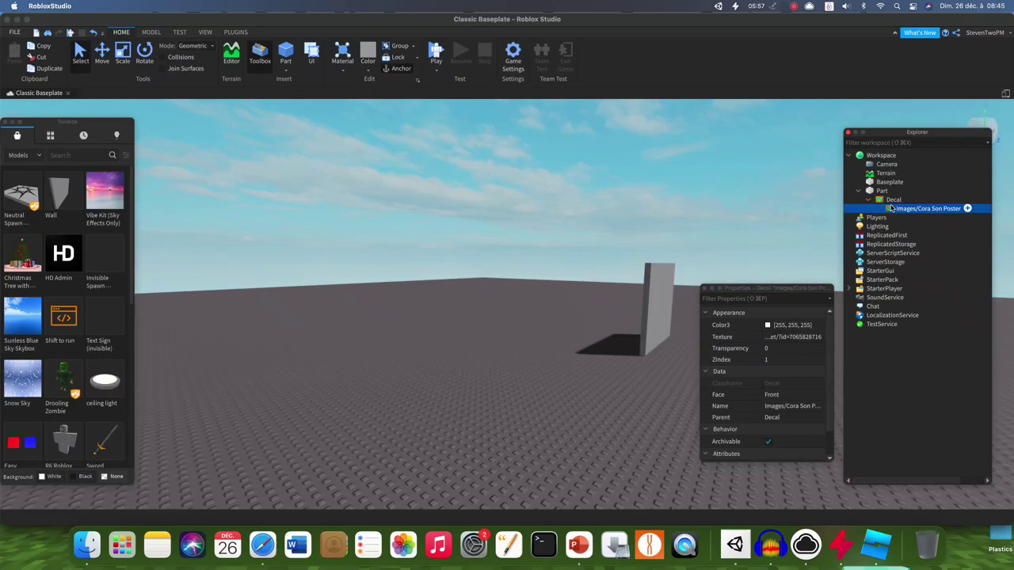
# Step: Examine the poster on the wall up close and delete the wall part from the workspace
pyautogui.click(652, 295)
pyautogui.press('f')
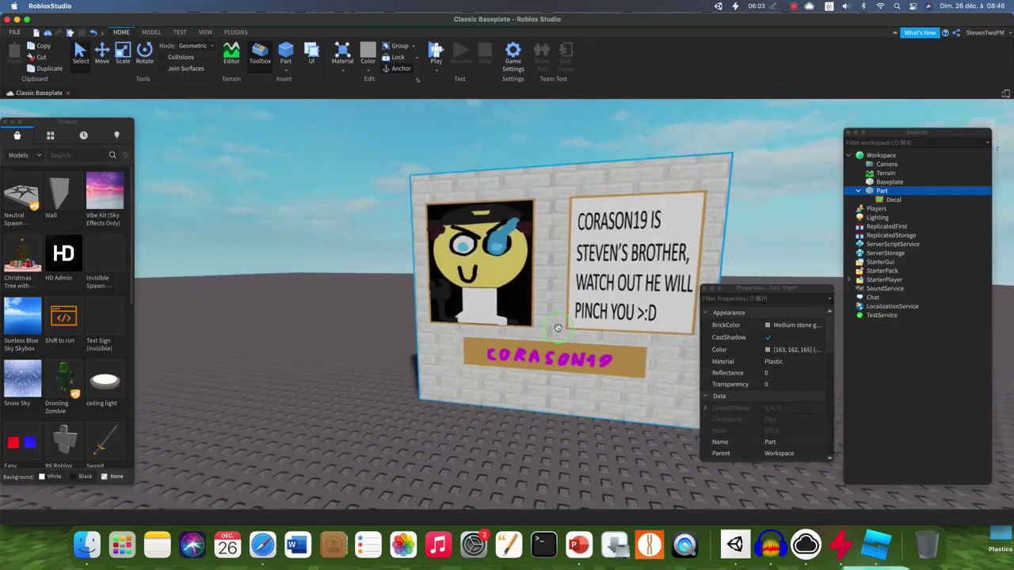
pyautogui.scroll(3, 558, 328)
pyautogui.moveTo(558, 328); pyautogui.dragTo(558, 326, button='right')
pyautogui.click(558, 325)
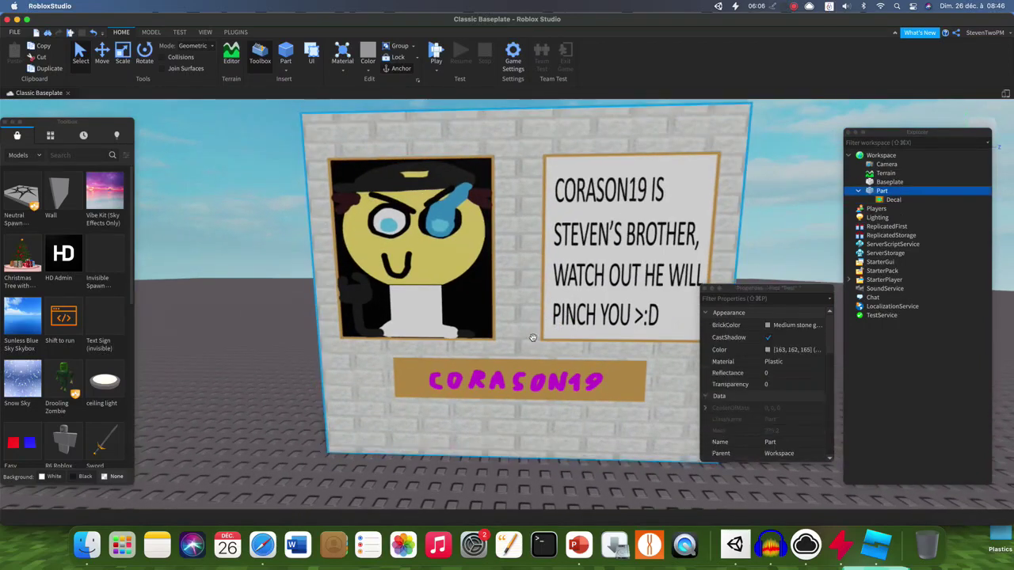
pyautogui.press('Delete')
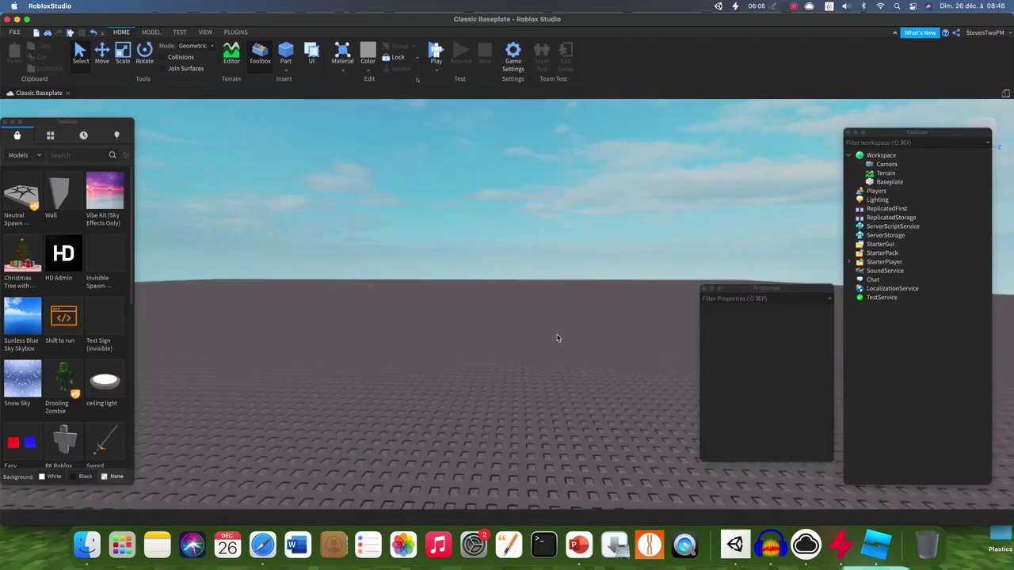
pyautogui.click(552, 340)
pyautogui.scroll(-8, 552, 340)
pyautogui.moveTo(553, 341); pyautogui.dragTo(532, 322, button='right')
pyautogui.moveTo(584, 438); pyautogui.dragTo(626, 506)
pyautogui.moveTo(450, 272); pyautogui.dragTo(488, 278, button='right')
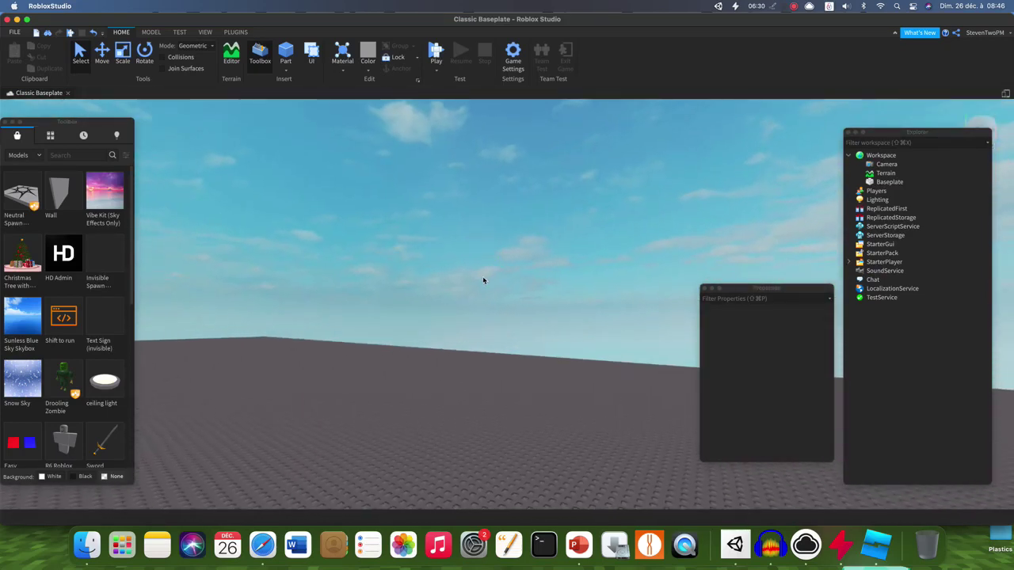